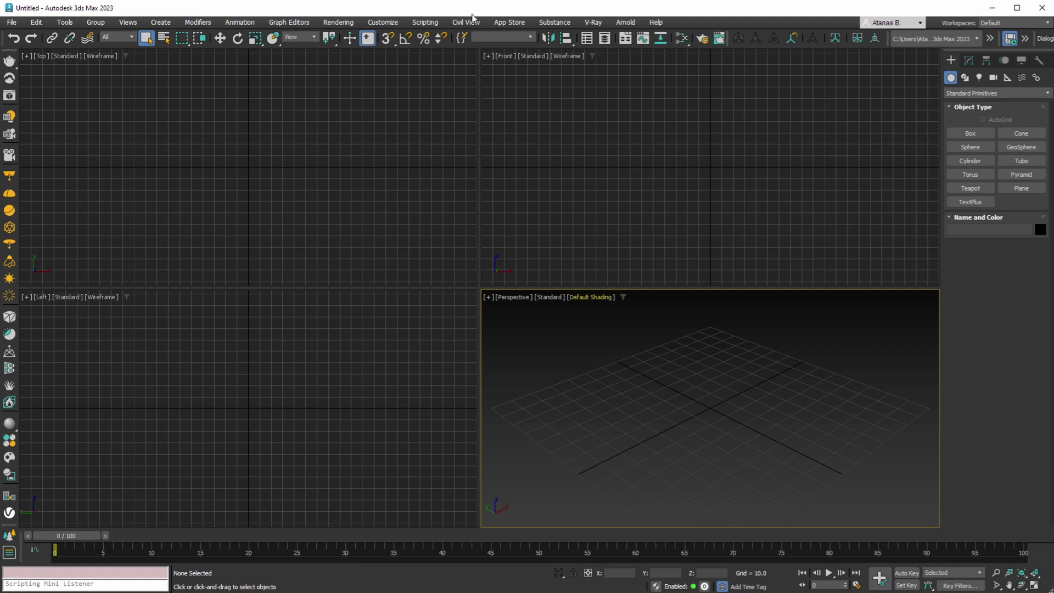
- Update ATiles from v2.63 to v2.64 through AvizStudioTools Setup's Check For Updates, then close Setup
click(506, 23)
mouse_move(542, 41)
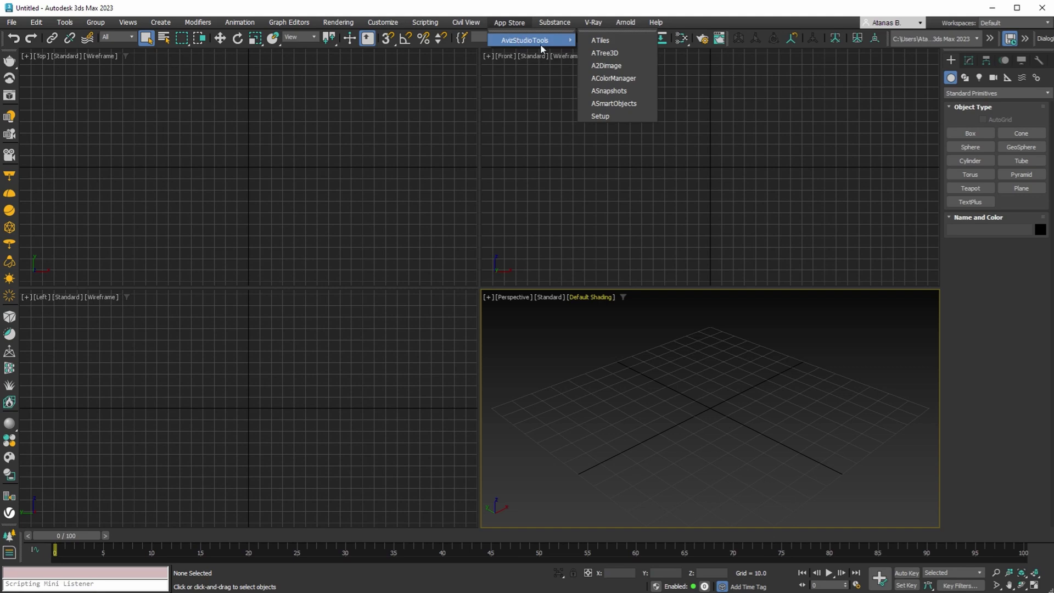
click(597, 117)
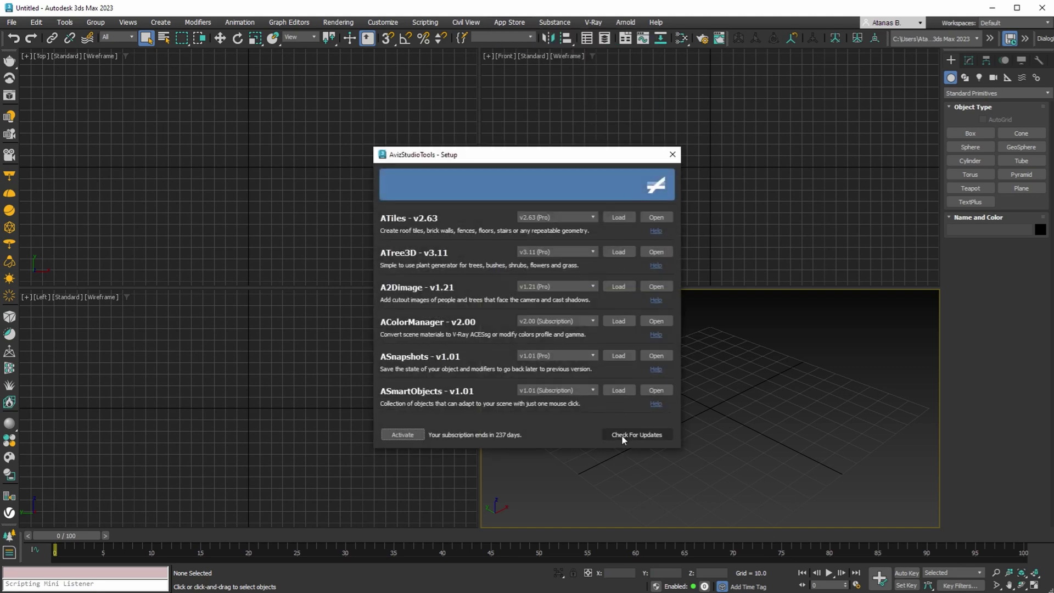
click(622, 435)
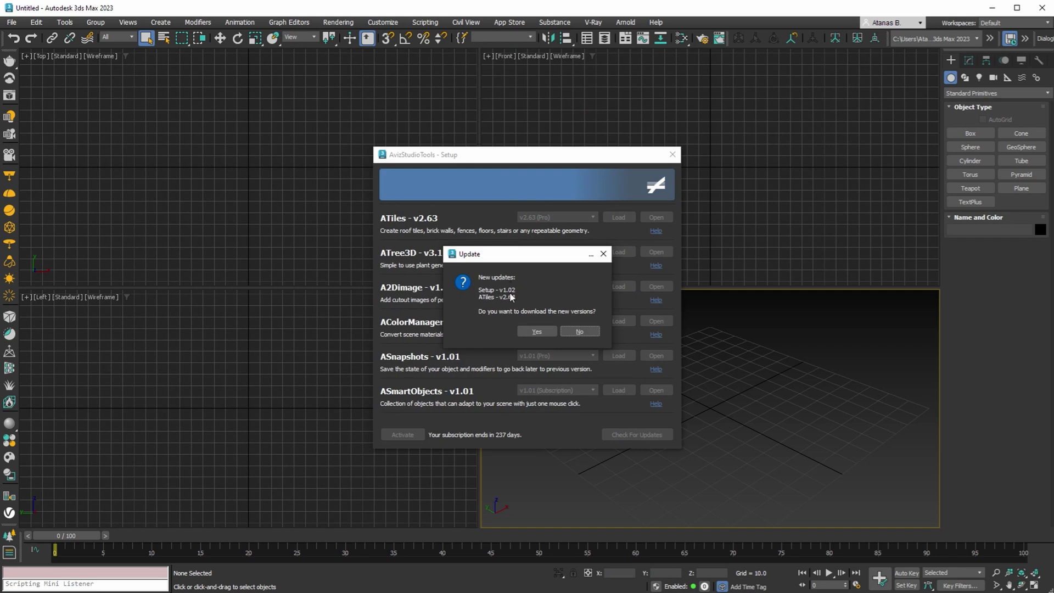
click(534, 332)
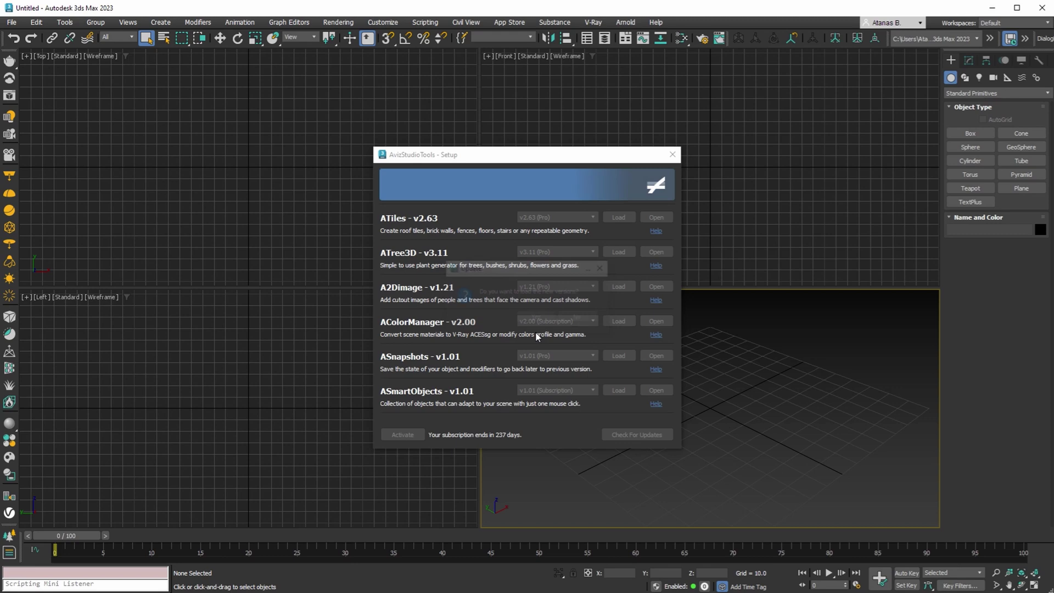
click(536, 317)
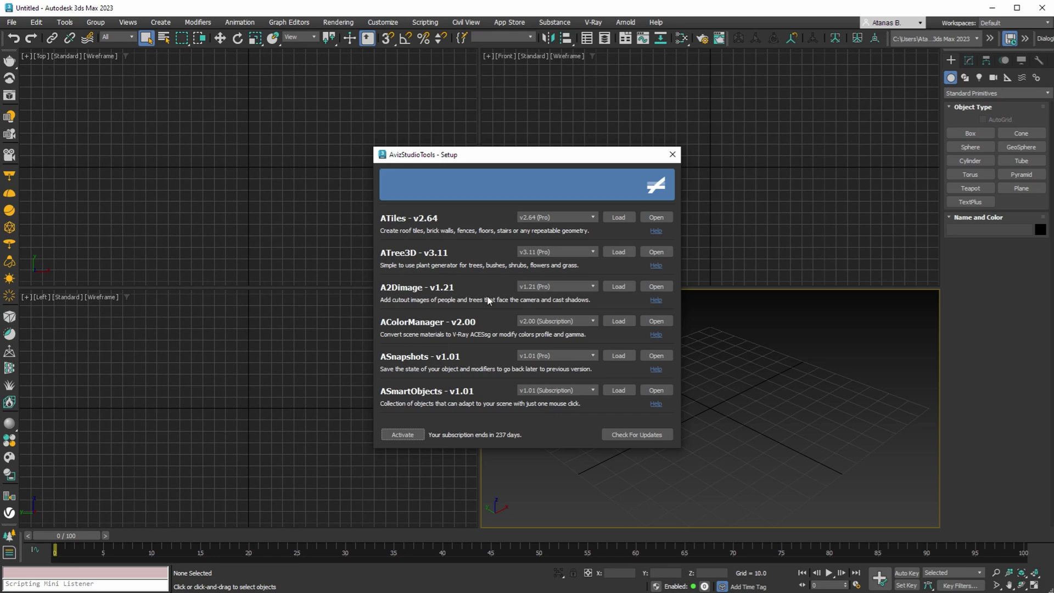
click(673, 155)
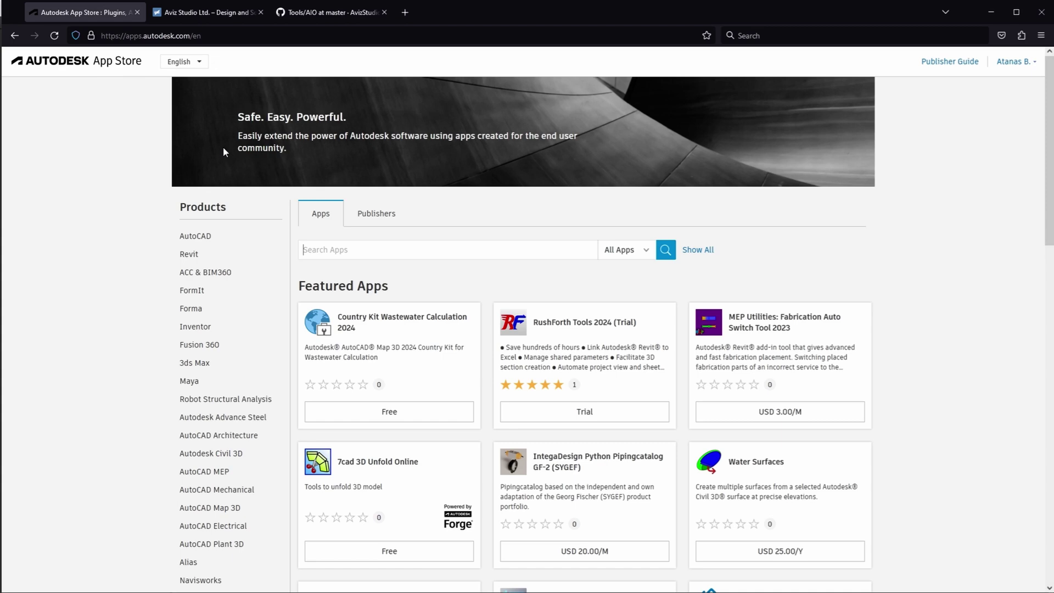
- Open the Aviz Studio AIO Download & Install guide, then view the GitHub AIO folder's v1.02 zips
click(211, 13)
mouse_move(851, 77)
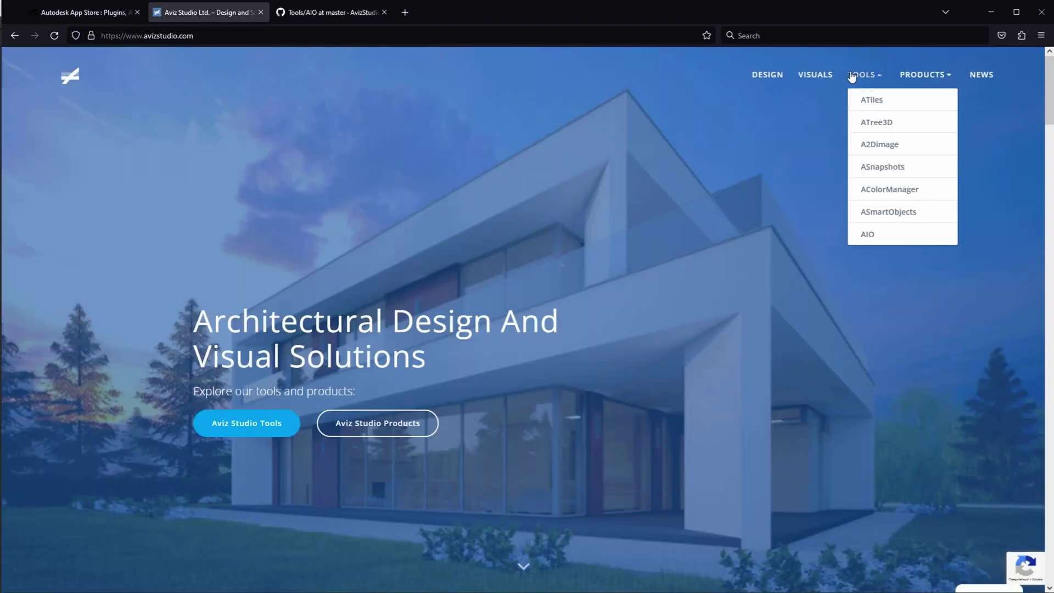
click(863, 235)
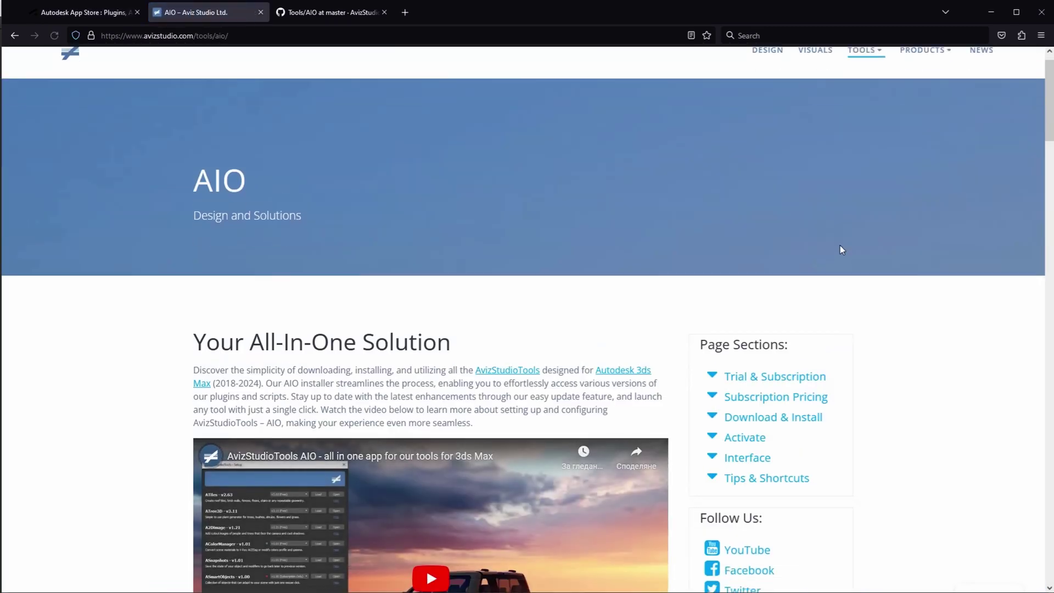
scroll(832, 252, down, 3)
click(757, 275)
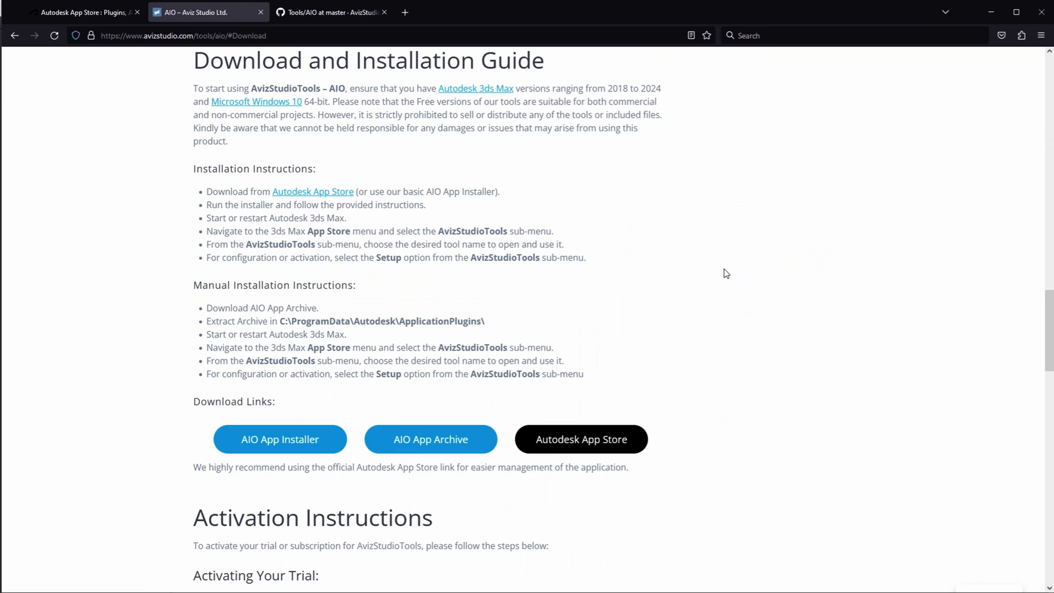
click(336, 13)
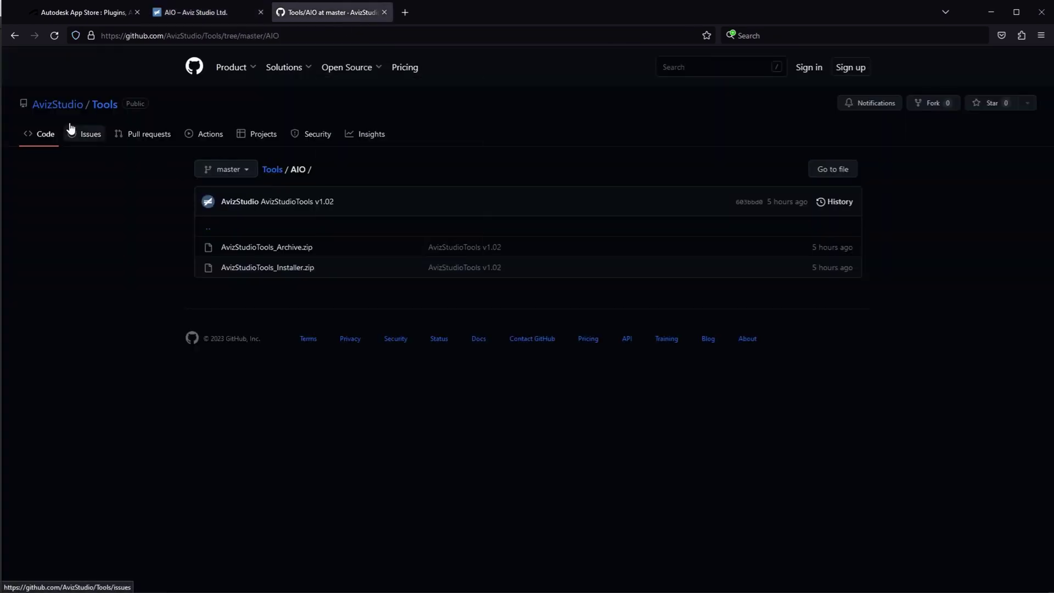
- Search the Autodesk App Store for 'AvizStudioTools' and download its 1.02 trial installer
click(79, 13)
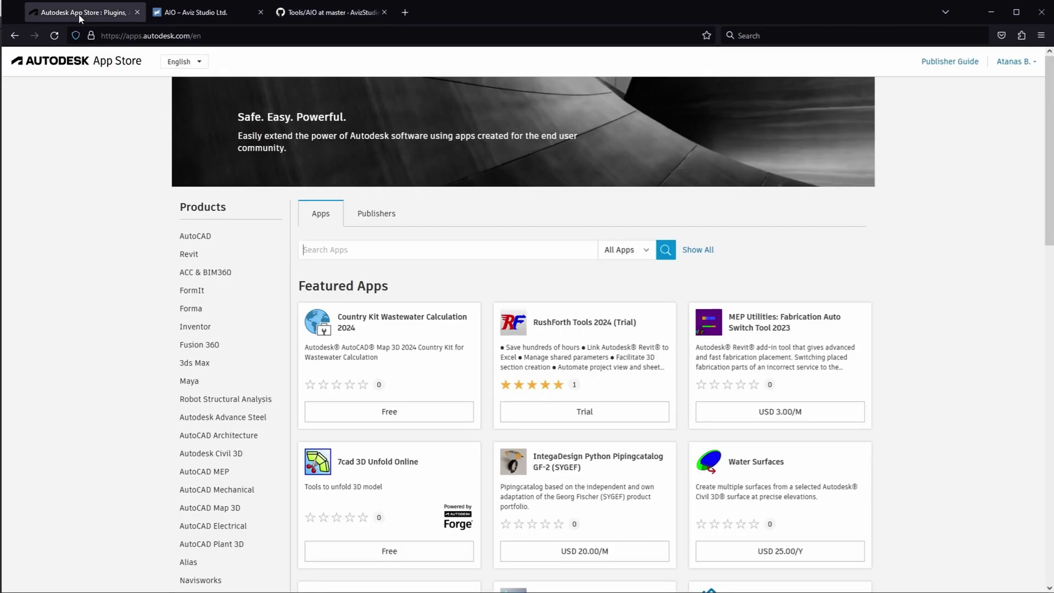
click(331, 250)
text(AvizStudioTools)
key(Return)
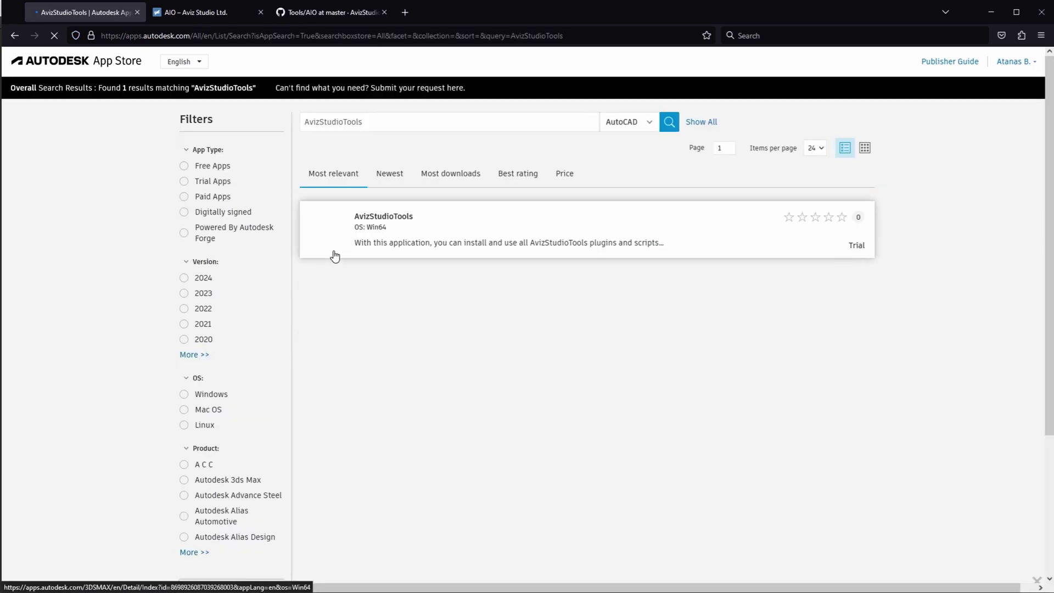
click(438, 272)
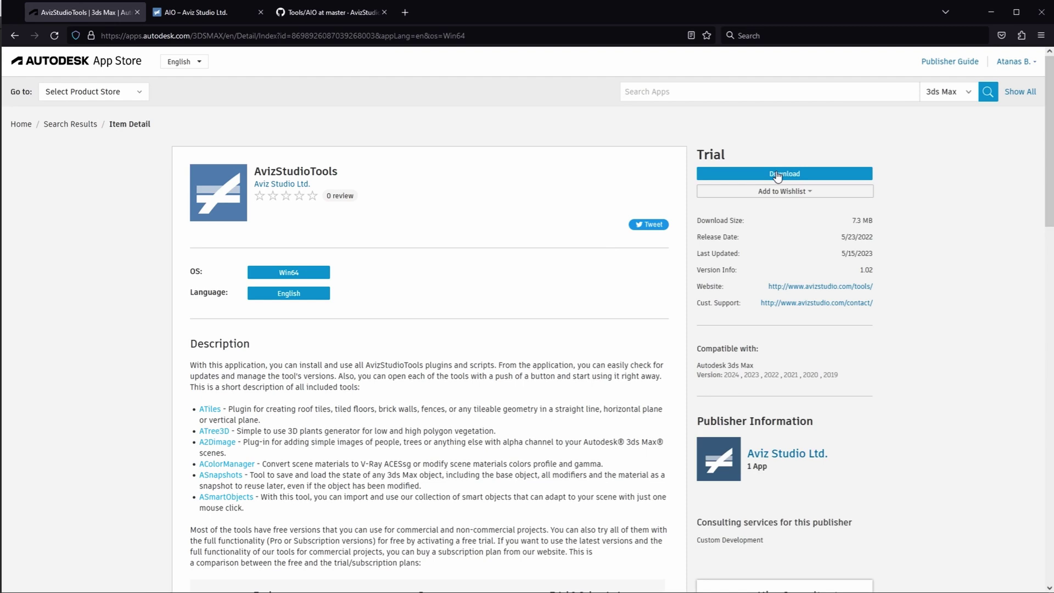
click(778, 174)
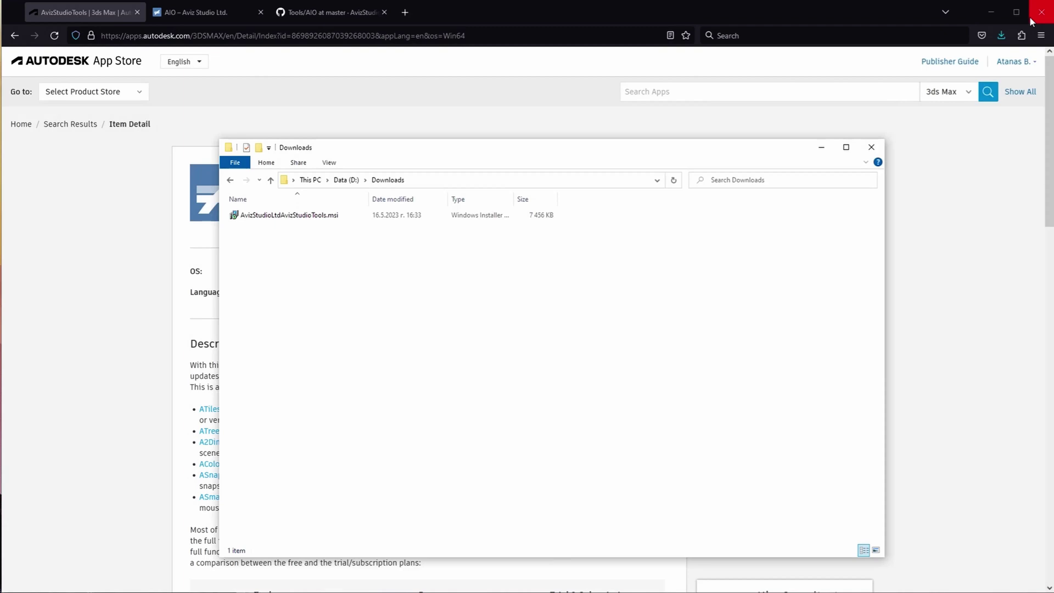
- Install AvizStudioTools 1.02 from the downloaded .msi, bypassing the SmartScreen warning with Run anyway
double_click(306, 219)
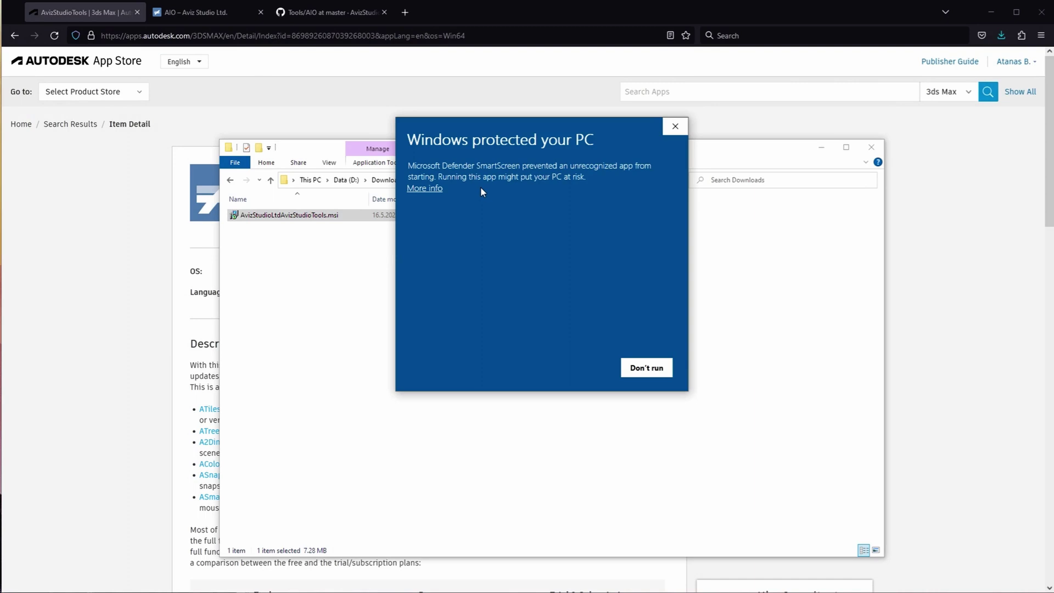
click(424, 189)
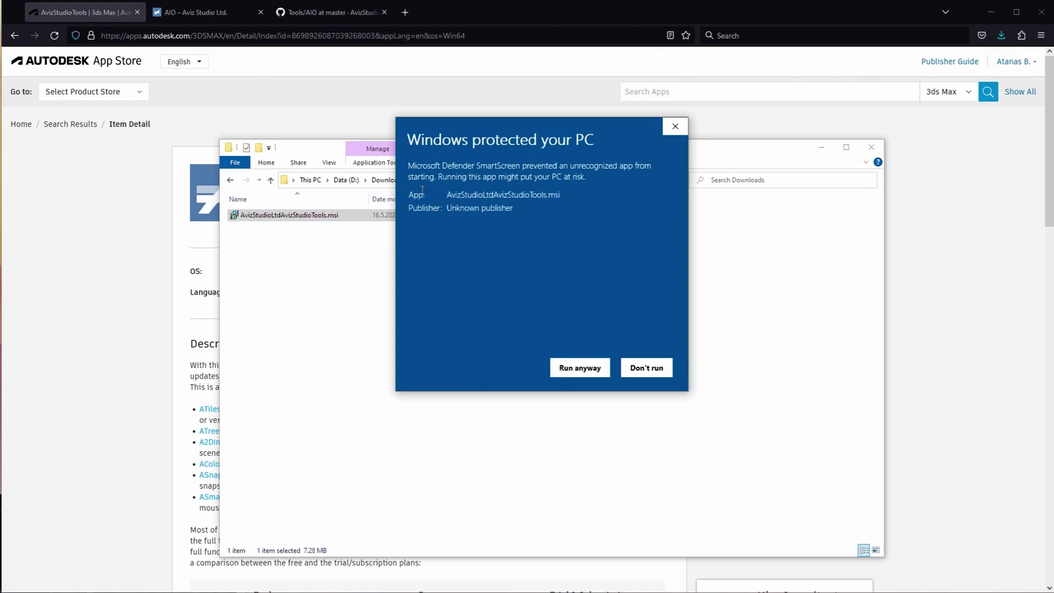
click(567, 375)
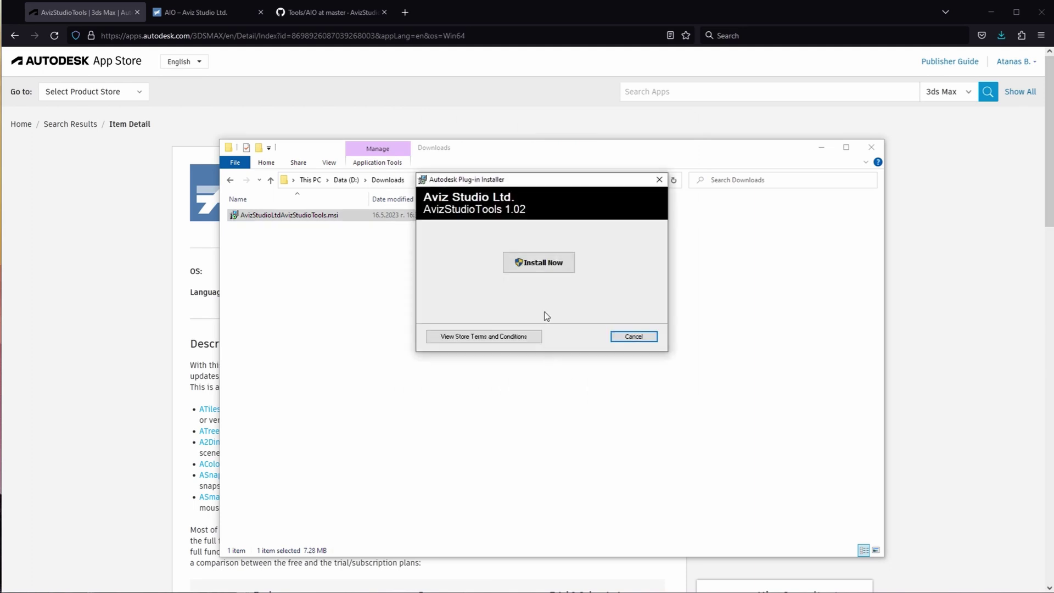
click(547, 269)
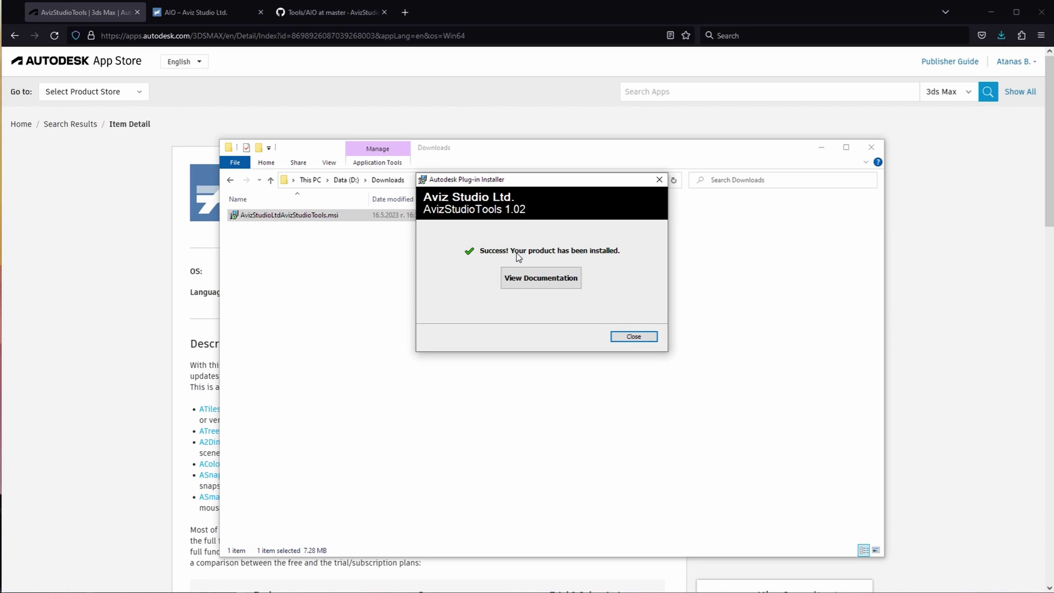
click(634, 336)
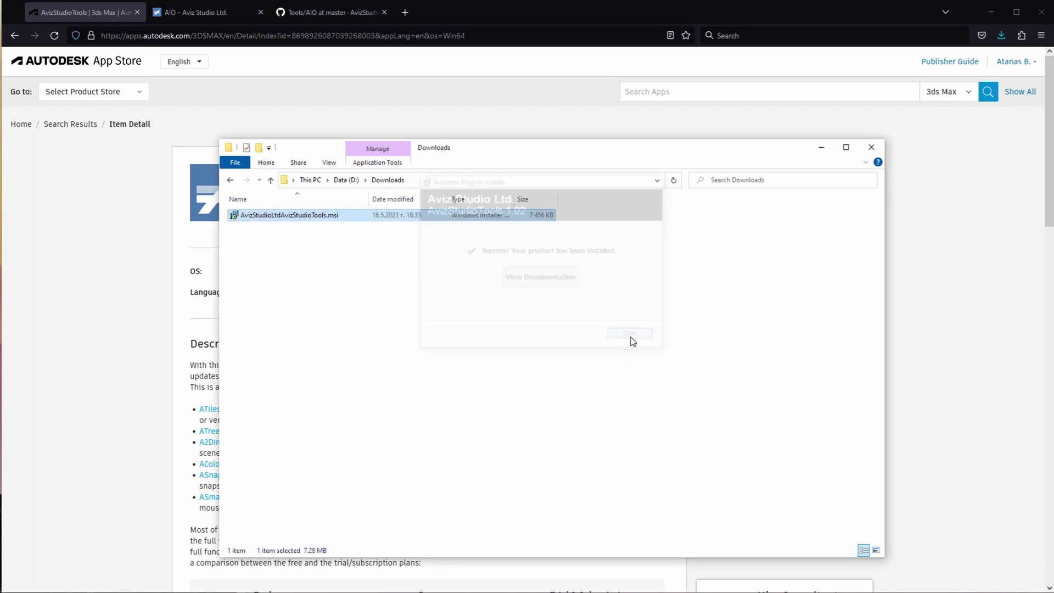
- Close the Downloads folder and run Check For Updates in AvizStudioTools Setup in 3ds Max 2024
click(870, 151)
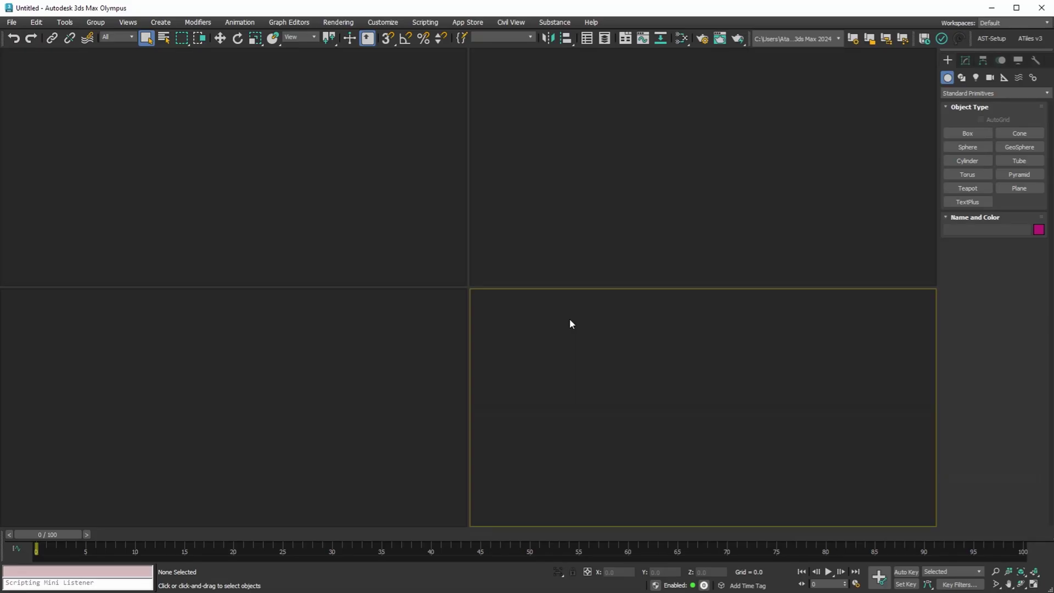
click(459, 23)
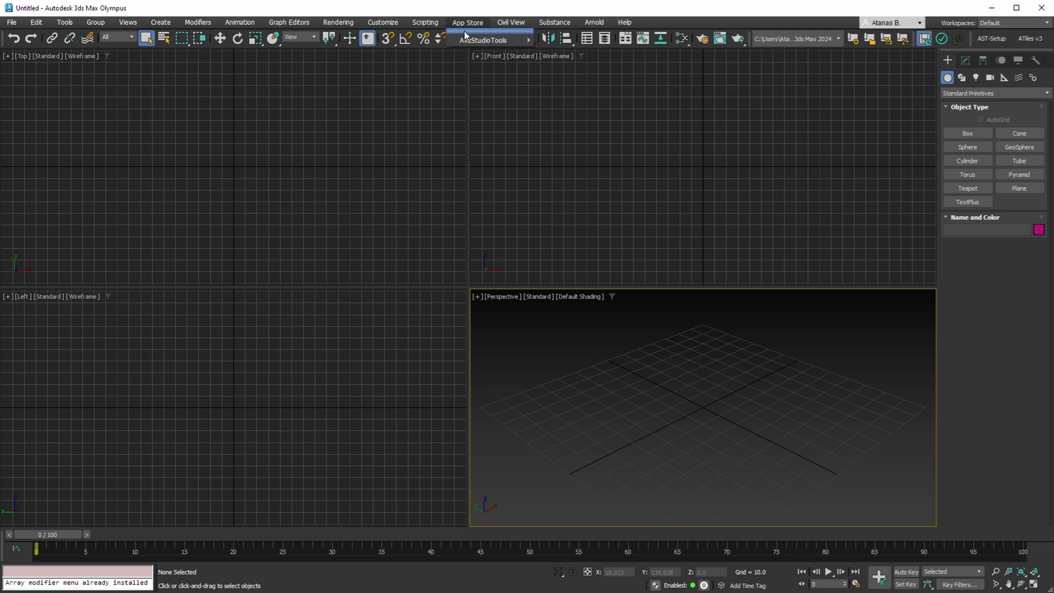
mouse_move(494, 40)
click(569, 116)
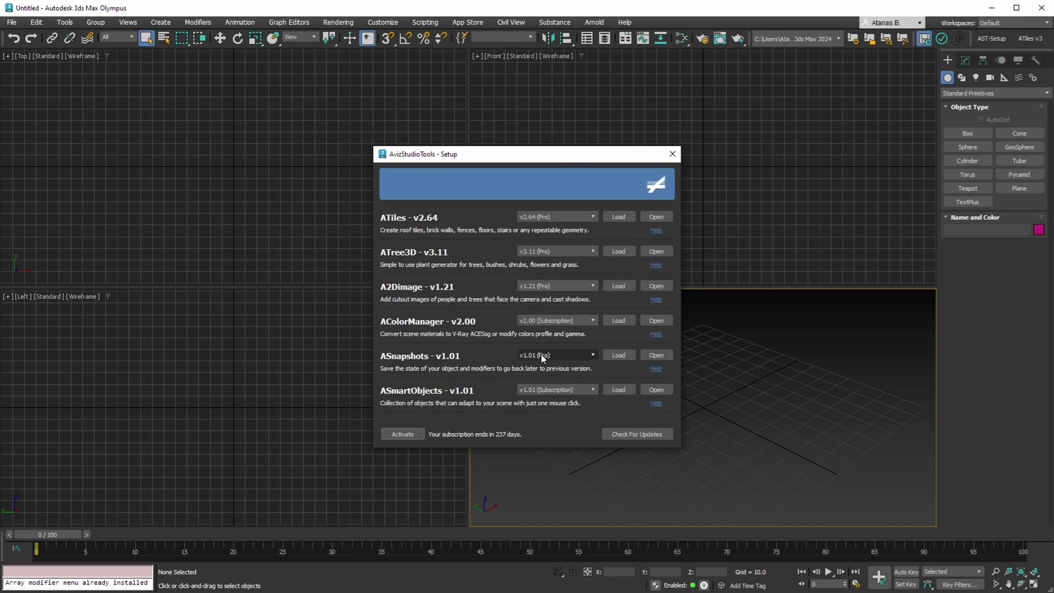
click(624, 433)
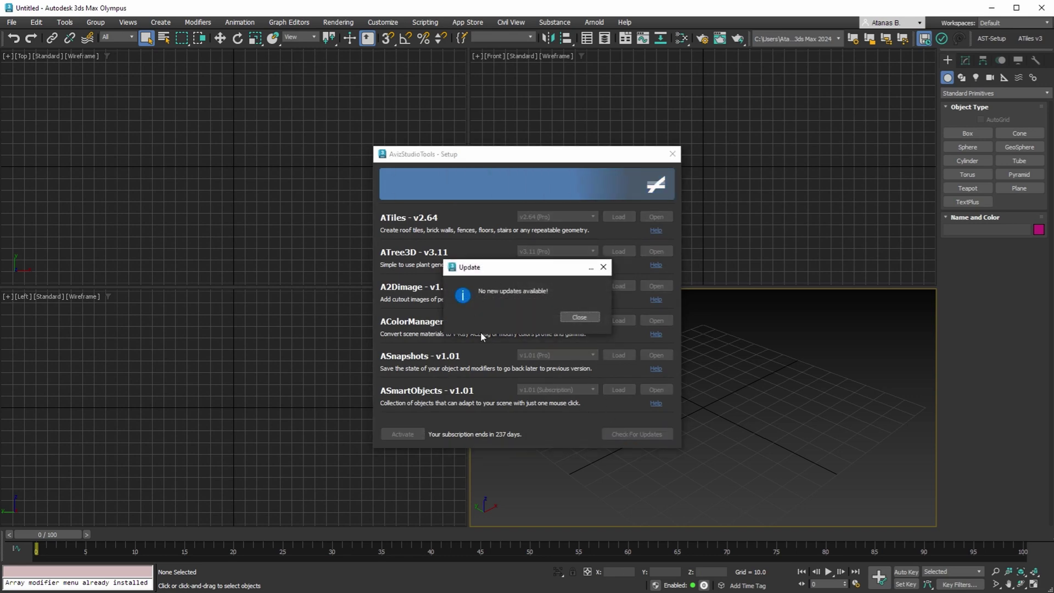
- Open the ATiles ToolBox, close Setup, and drag out red tile object ATiles001 in the Perspective viewport
click(569, 318)
click(655, 218)
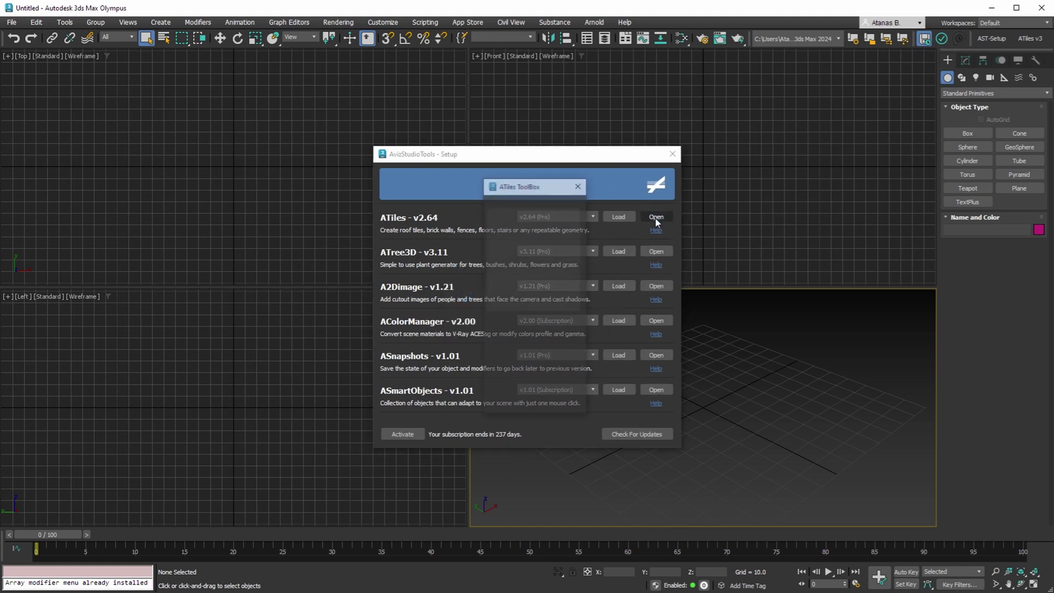
click(671, 155)
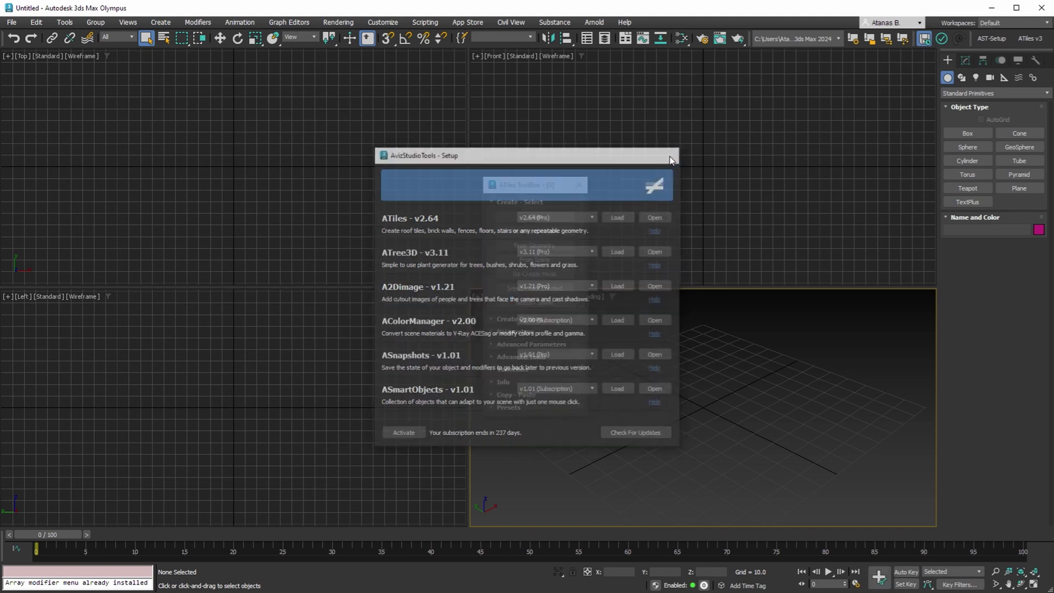
drag(549, 185, 307, 185)
click(297, 218)
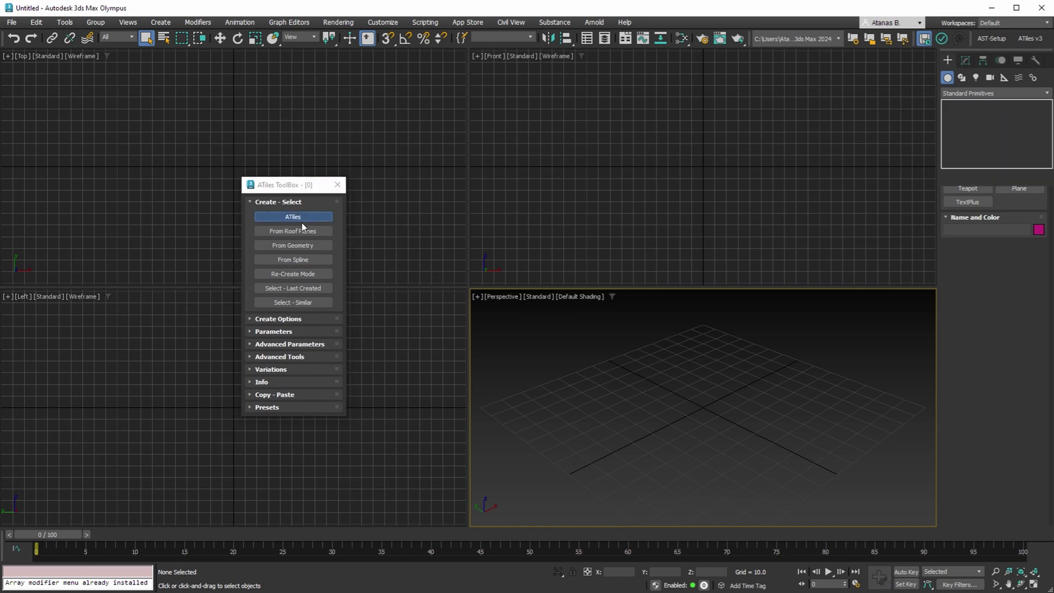
drag(612, 419, 807, 400)
scroll(768, 403, down, 3)
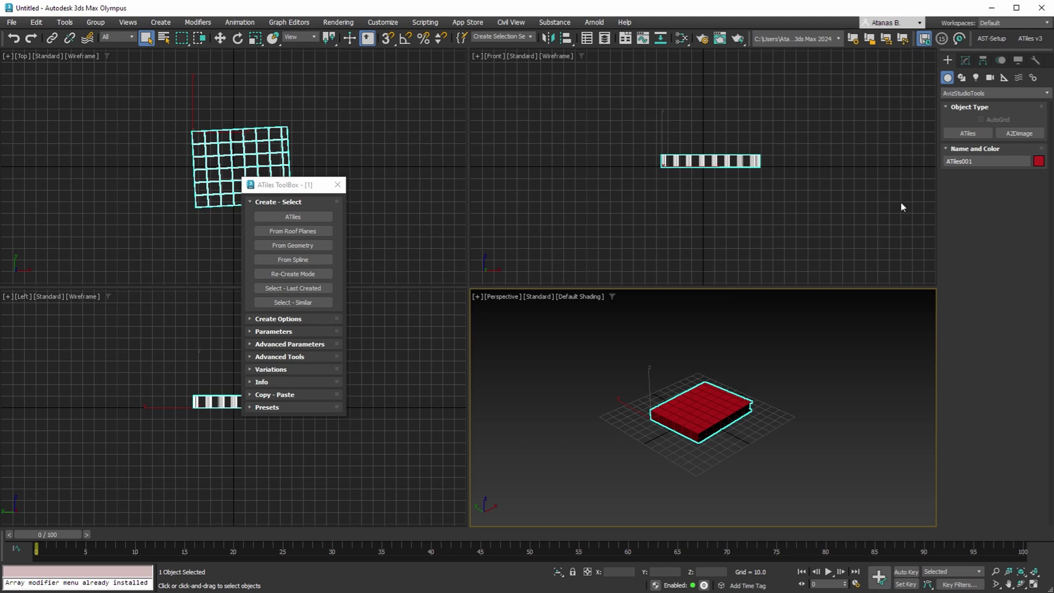
- Close the ToolBox and inspect ATiles001's Presets rollout in the Modify panel
click(1026, 40)
click(1026, 39)
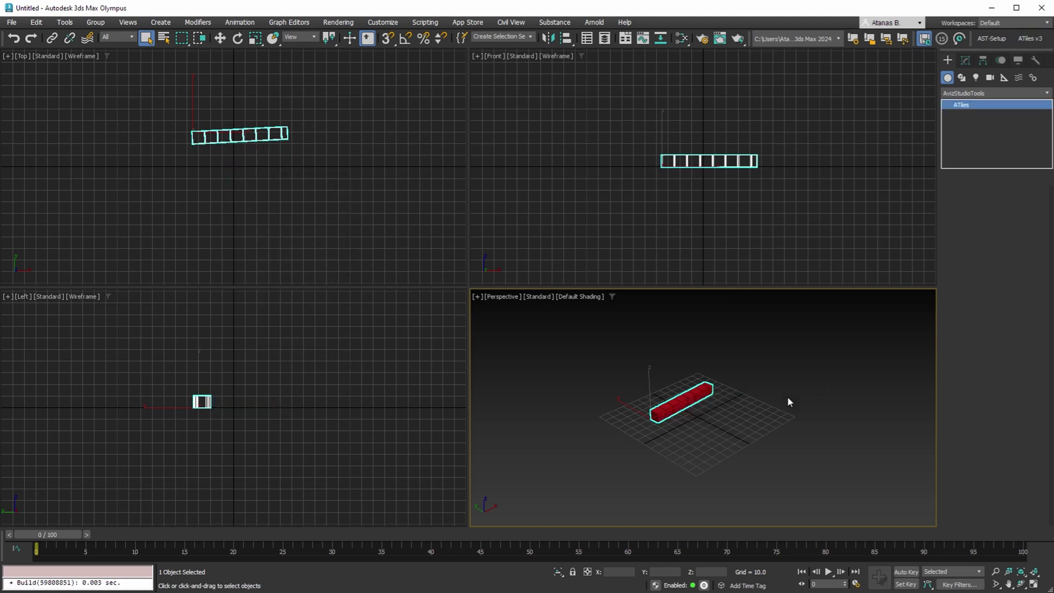
alt+middle_drag(740, 403, 643, 381)
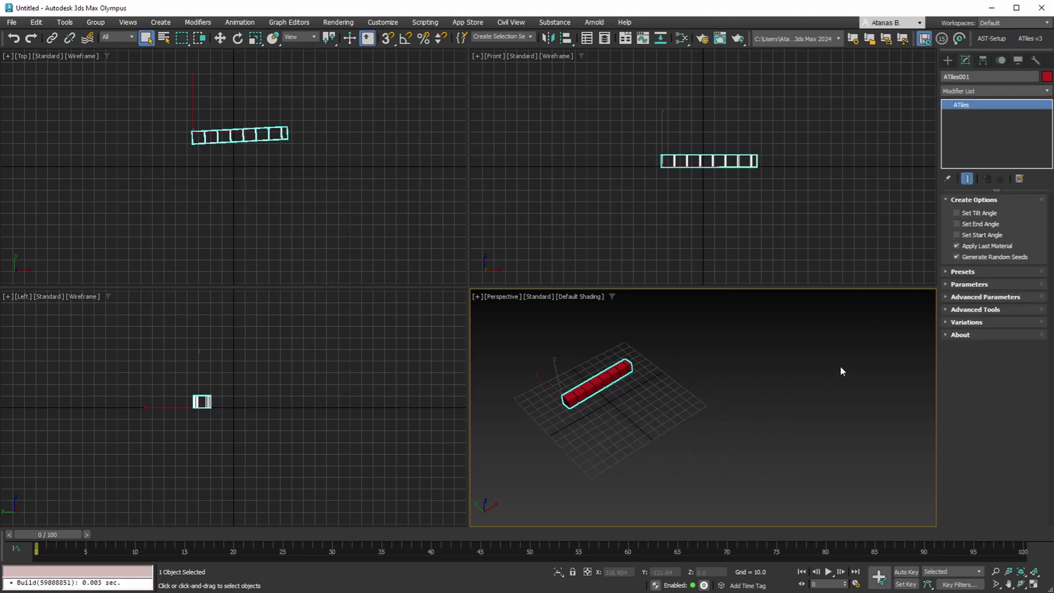
click(966, 272)
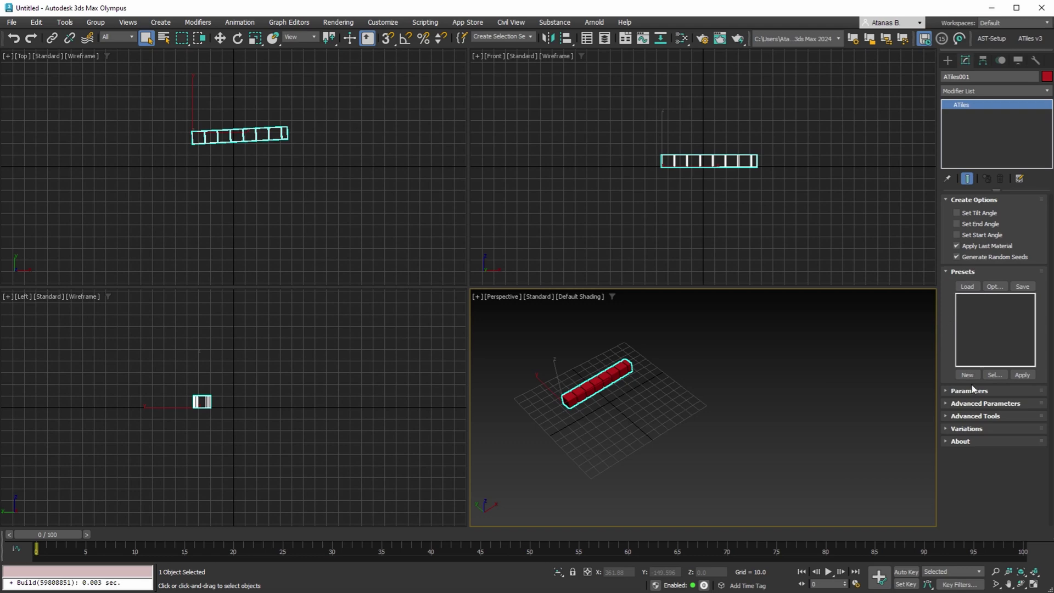
click(964, 272)
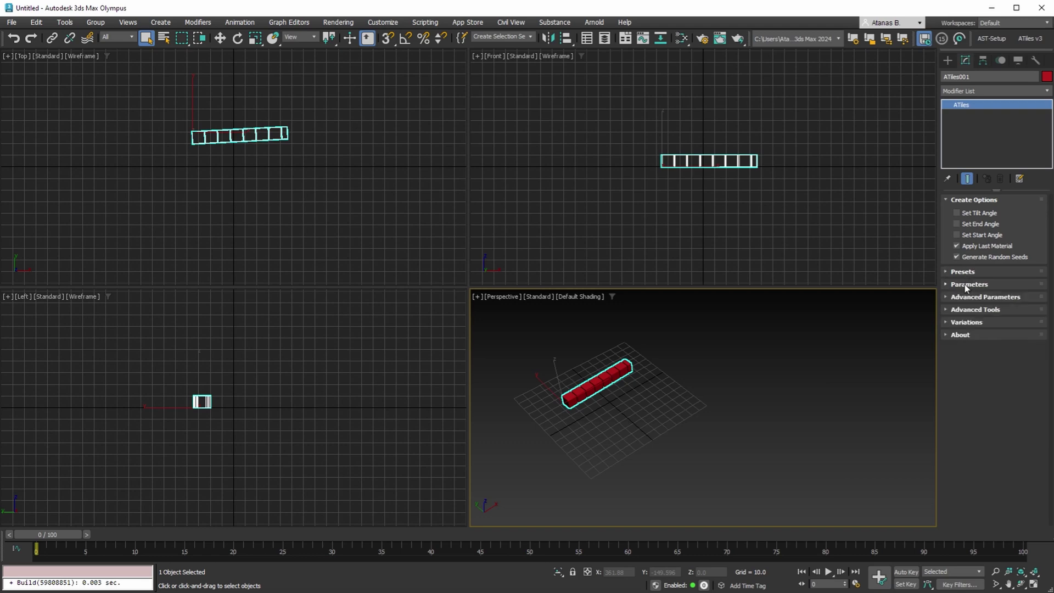
- In ATiles001's Parameters, set the tile selection to first row, then first column
click(964, 284)
drag(945, 388, 951, 366)
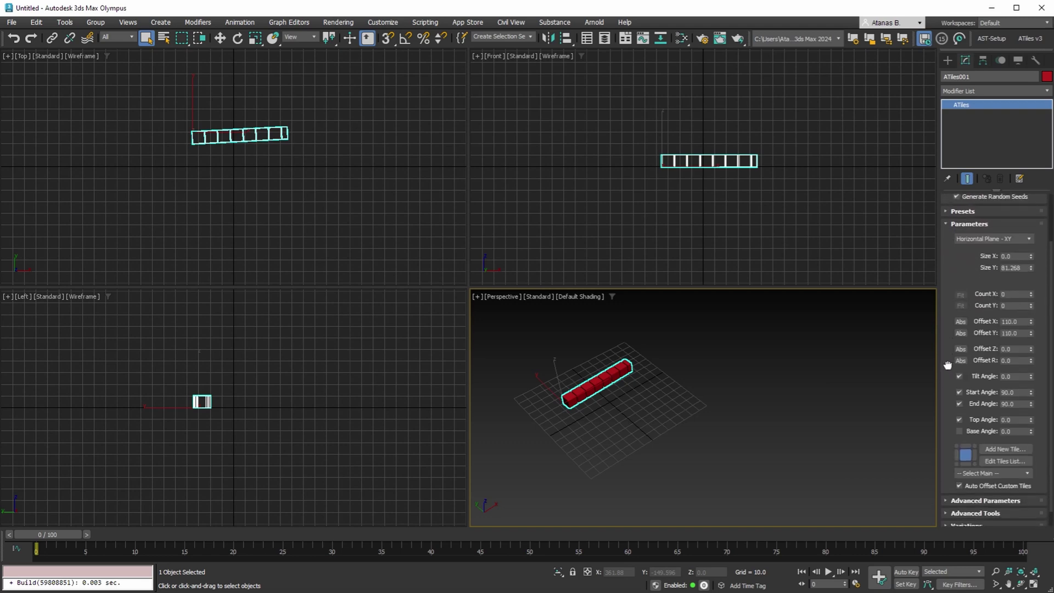
click(966, 467)
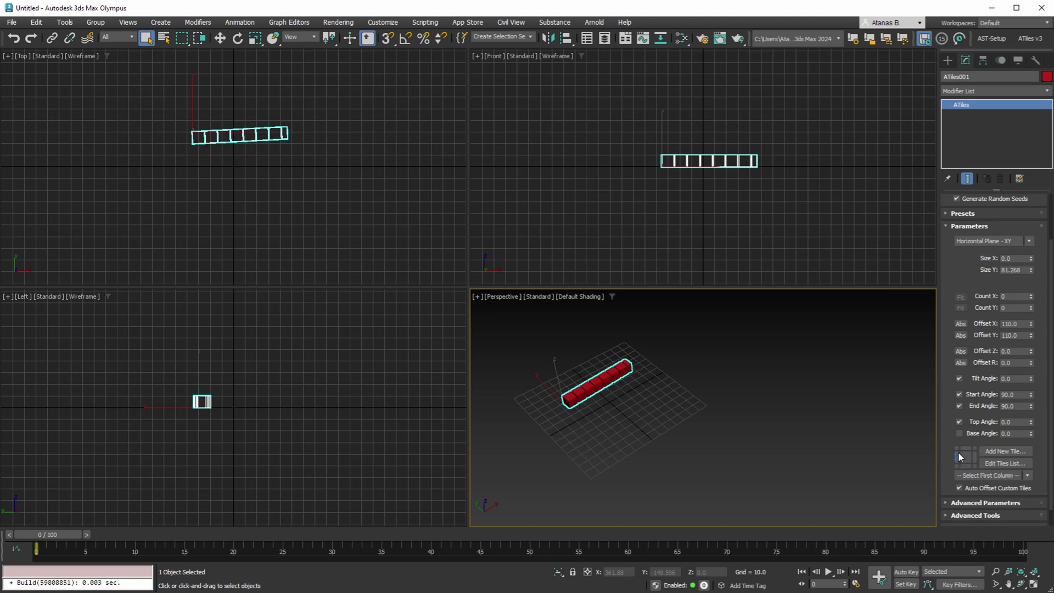
click(958, 458)
- Create a second, green ATiles grid in the Perspective viewport beside ATiles001
click(947, 59)
click(967, 133)
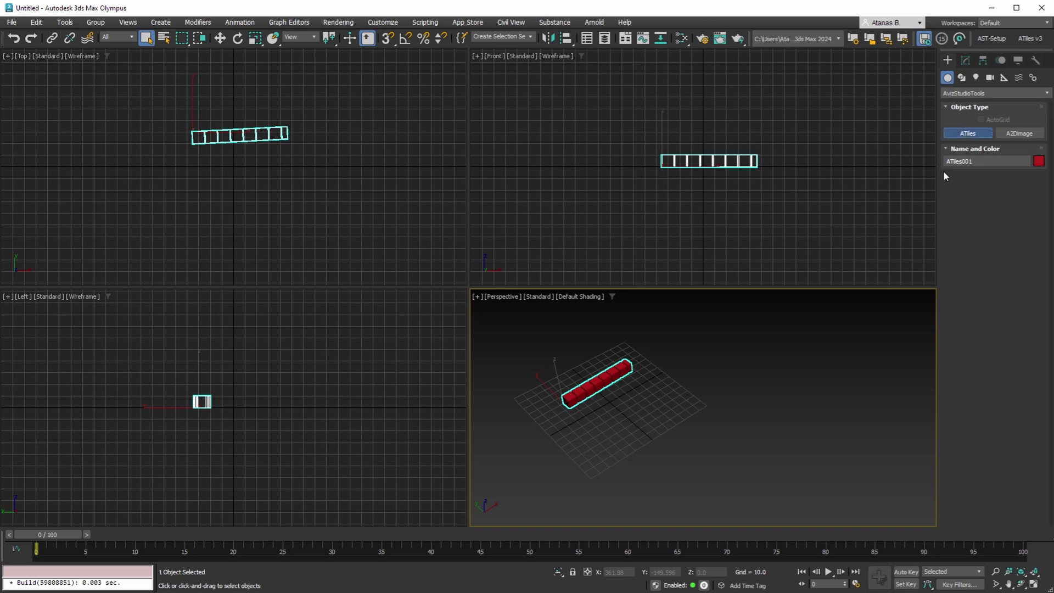
drag(608, 422, 740, 415)
alt+middle_drag(740, 414, 681, 391)
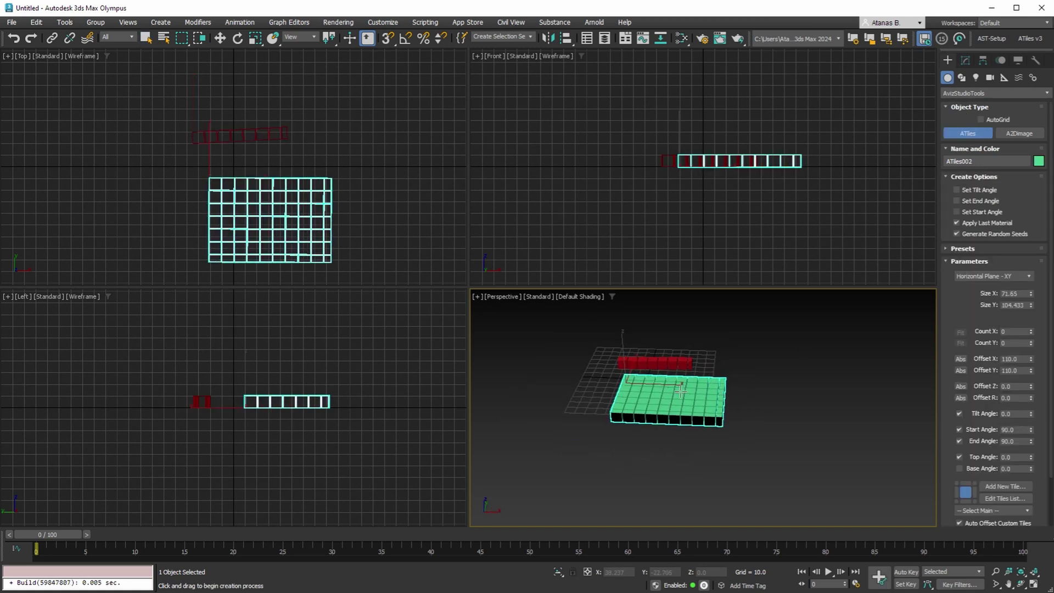
- Set Advanced Parameters > Cap Holes to Use Mesh (fast) on the green tile grid
scroll(974, 426, down, 3)
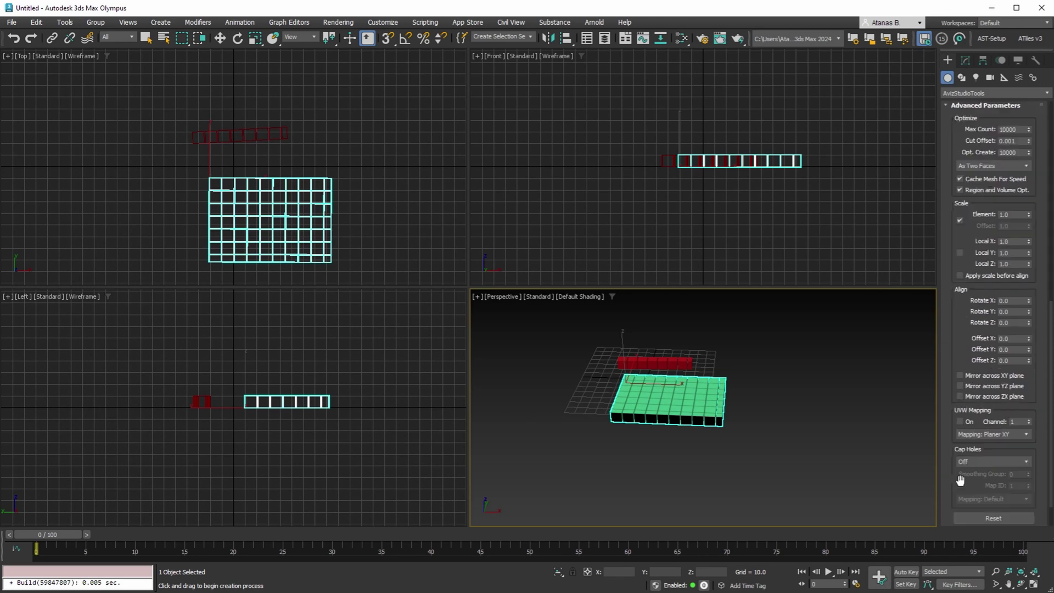
scroll(951, 388, down, 8)
scroll(950, 388, down, 1)
click(982, 420)
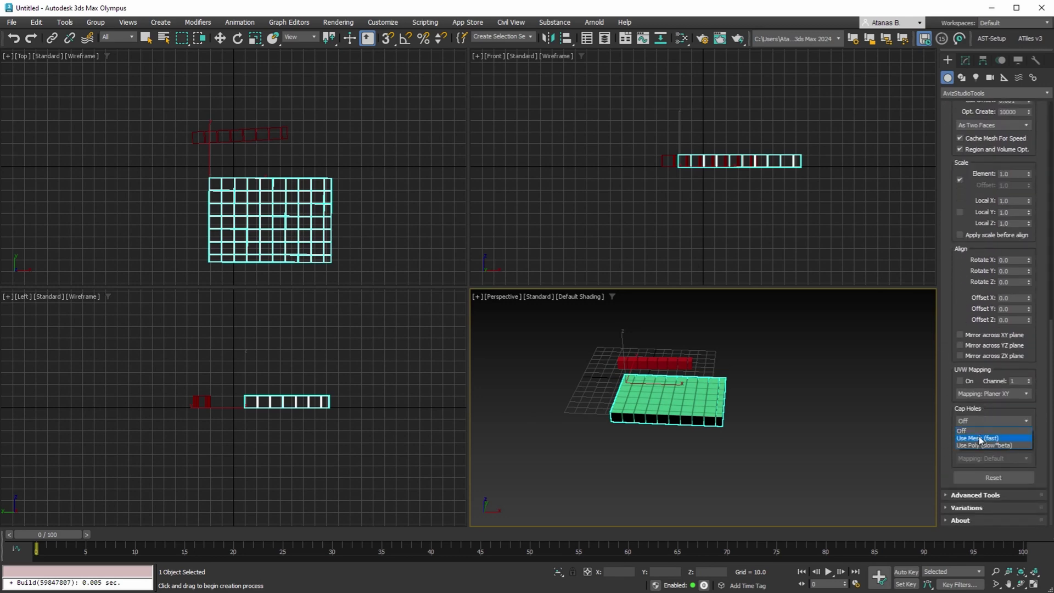
click(980, 436)
alt+middle_drag(720, 411, 686, 402)
scroll(762, 409, up, 4)
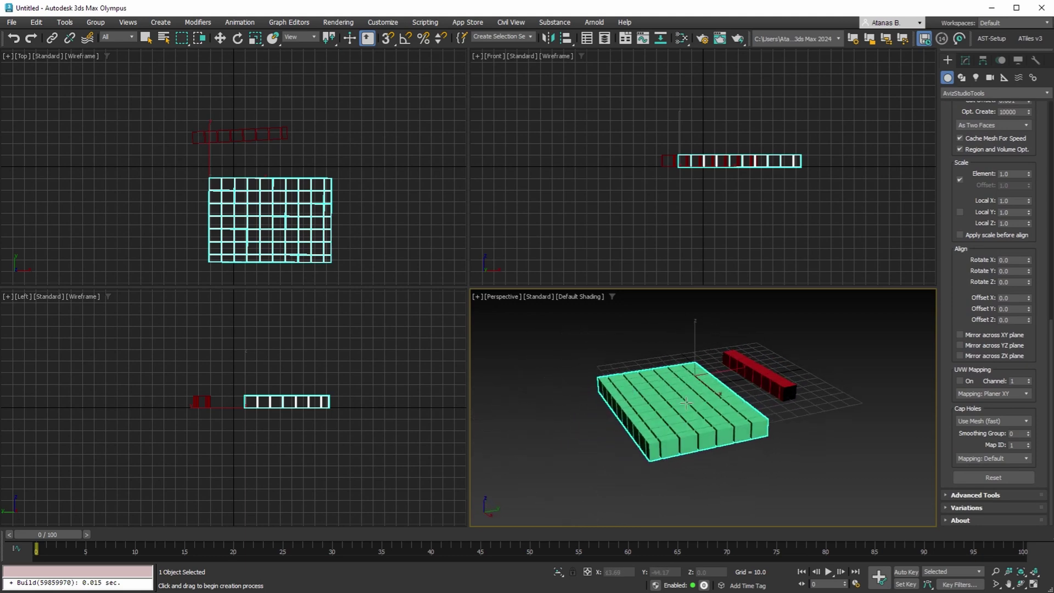
- Expand the Advanced Tools and About rollouts of the new ATiles object
click(972, 495)
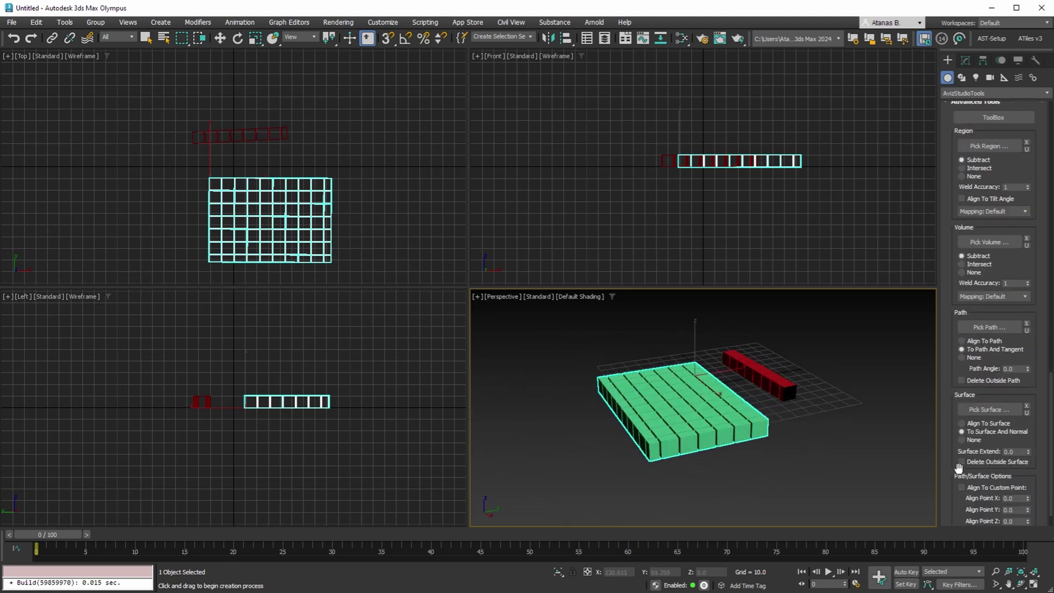
scroll(952, 438, down, 1)
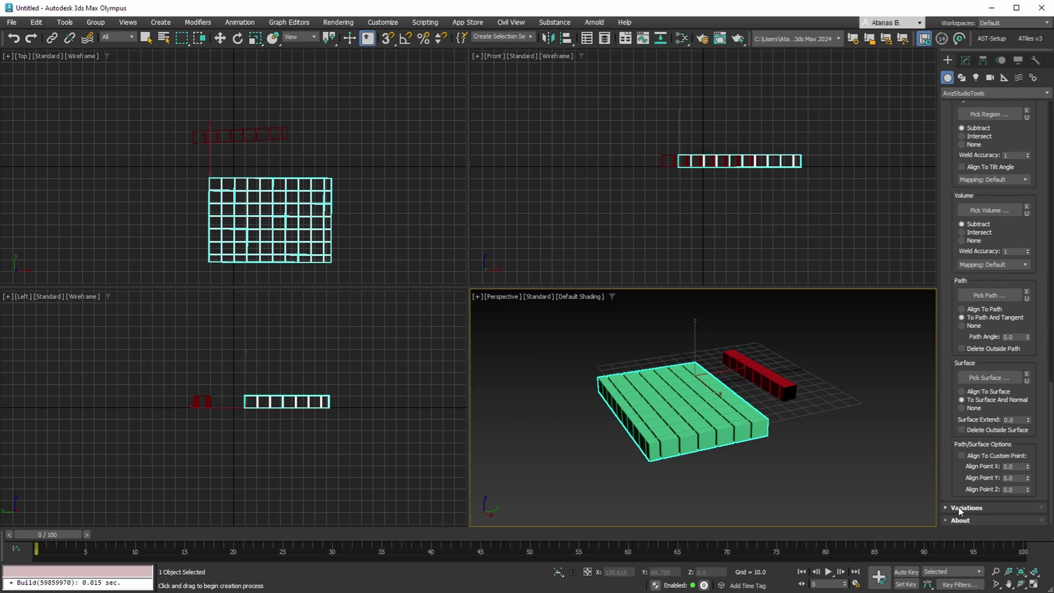
scroll(957, 504, down, 10)
click(960, 520)
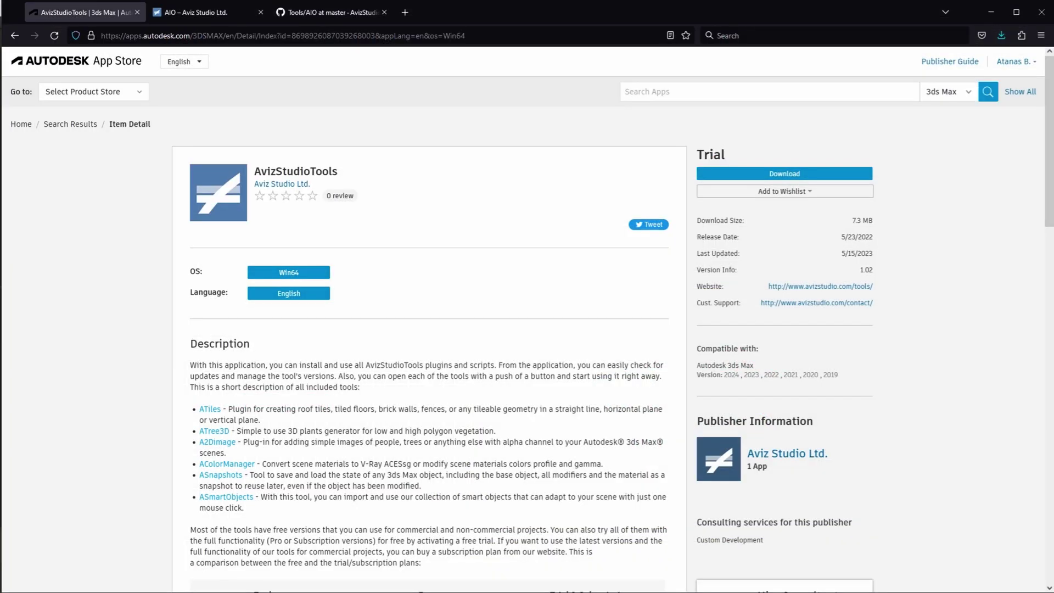
- Paste coupon code AIO1M50 into the coupon field of the 1 Month Subscription checkout
click(221, 13)
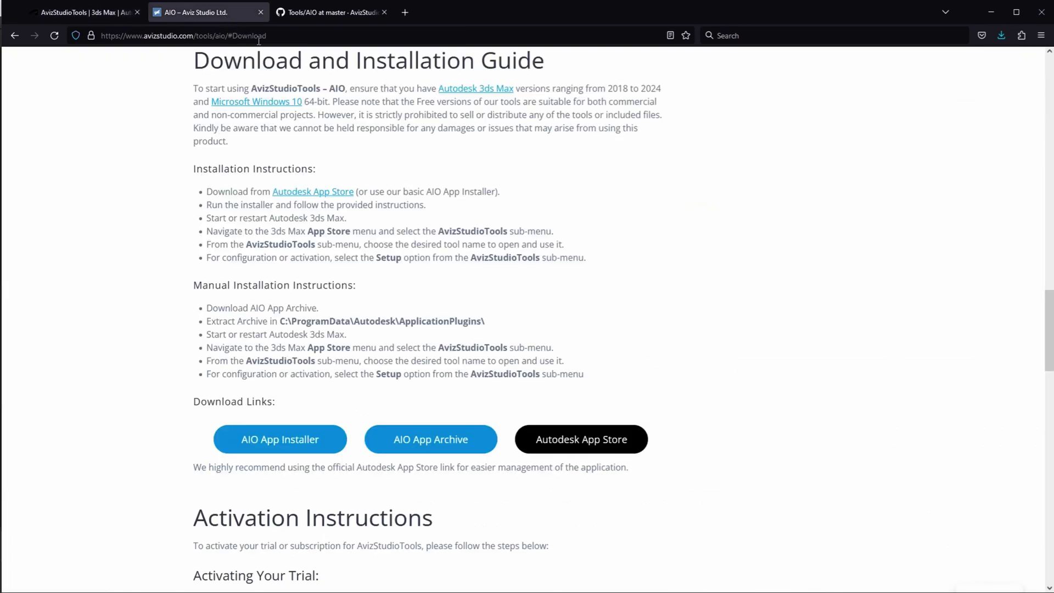
scroll(462, 294, up, 10)
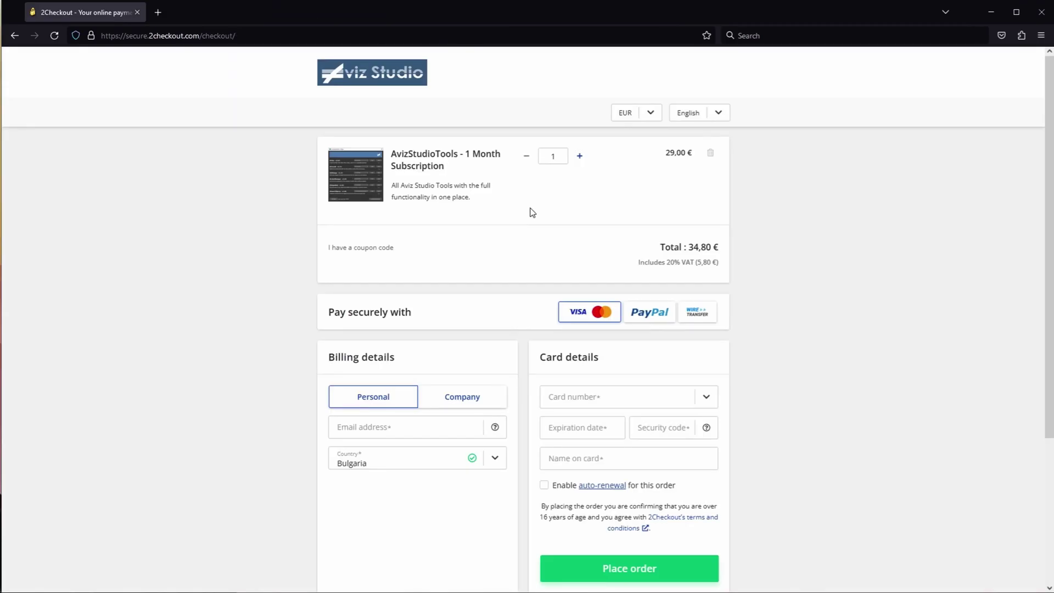
click(362, 247)
text(AIO1M50)
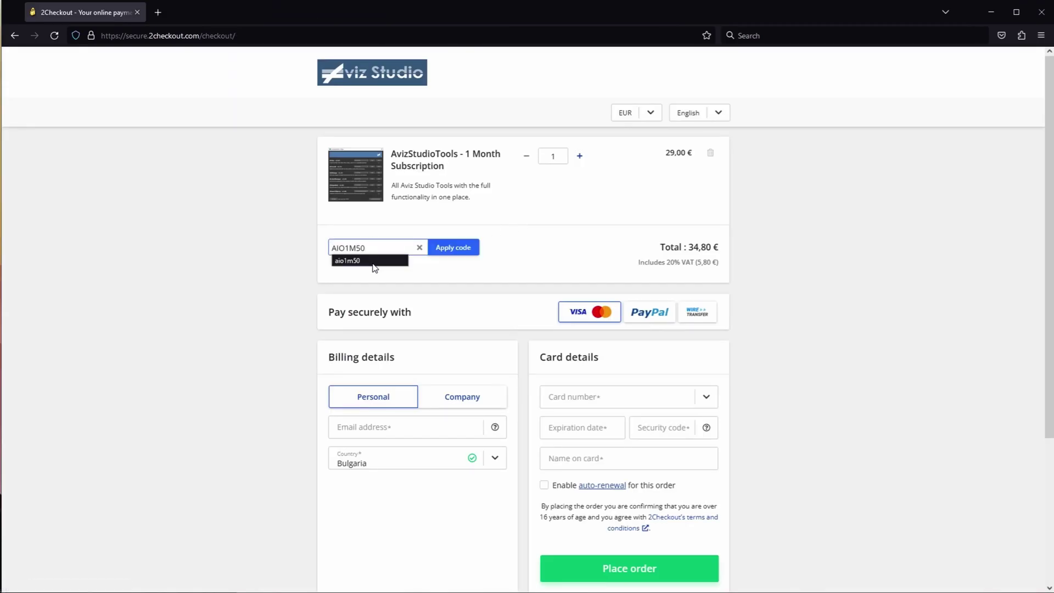
click(428, 276)
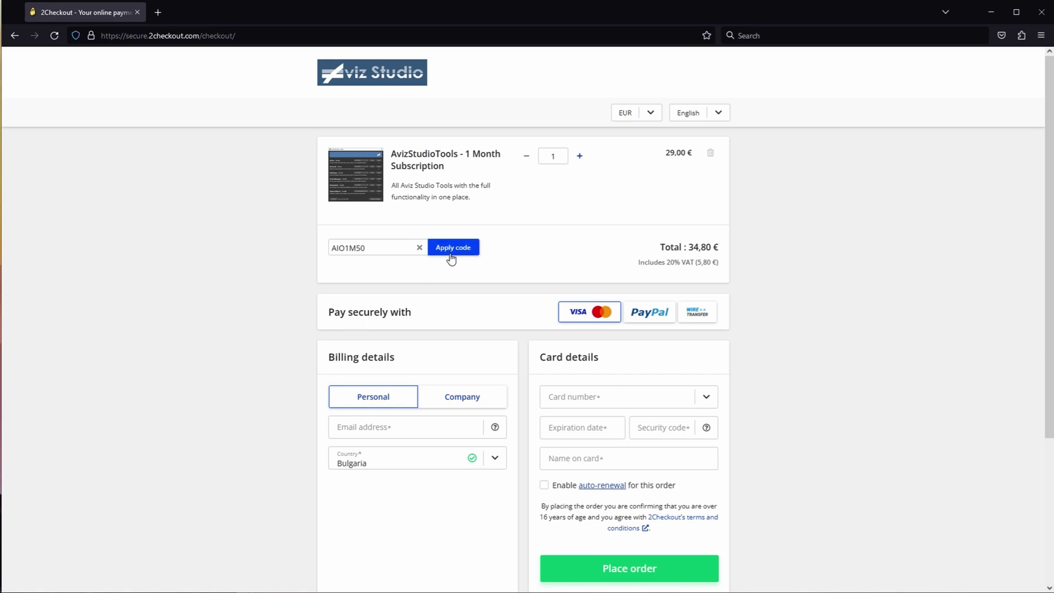